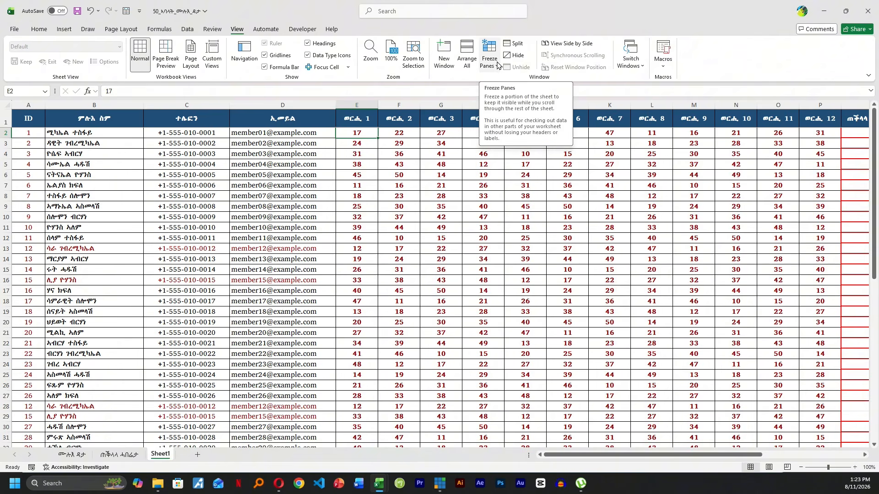
Open the Freeze Panes options and examine the records down to row 54 beneath the frozen header row
click(497, 65)
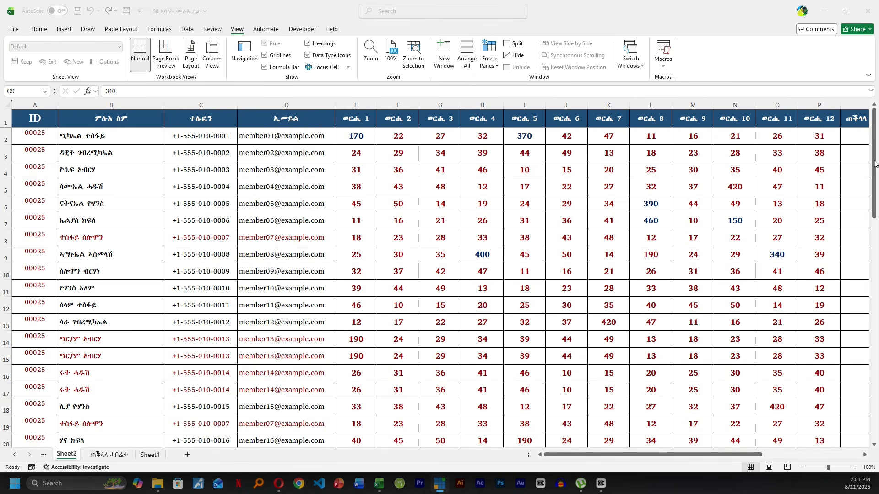
drag(875, 164, 860, 397)
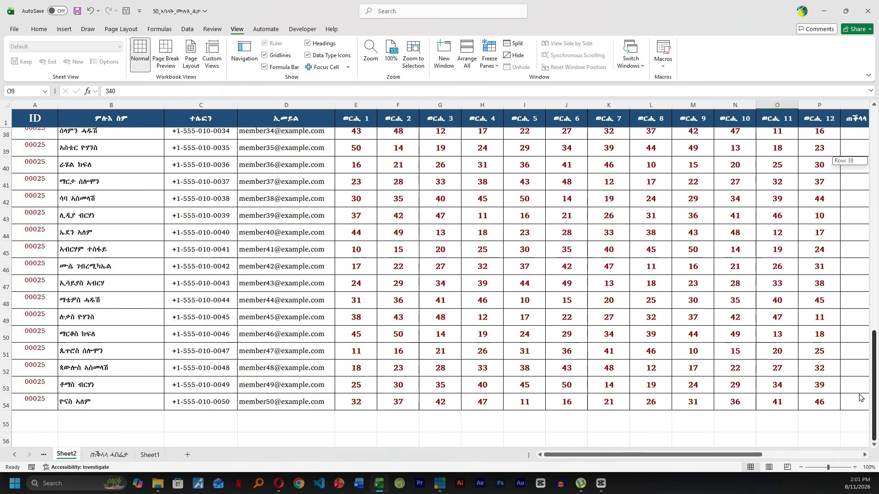
scroll(865, 412, up, 12)
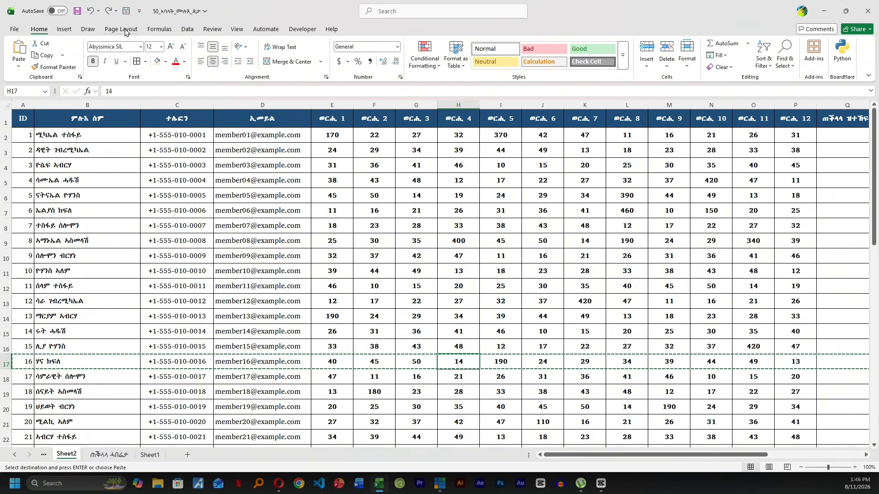
Freeze the first column of Sheet2 and check the ID column against the sheet's last columns
click(237, 30)
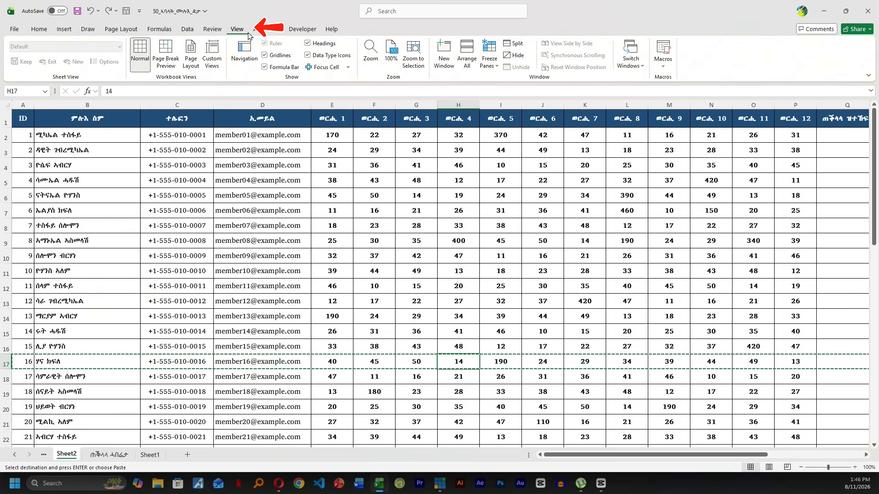
click(489, 57)
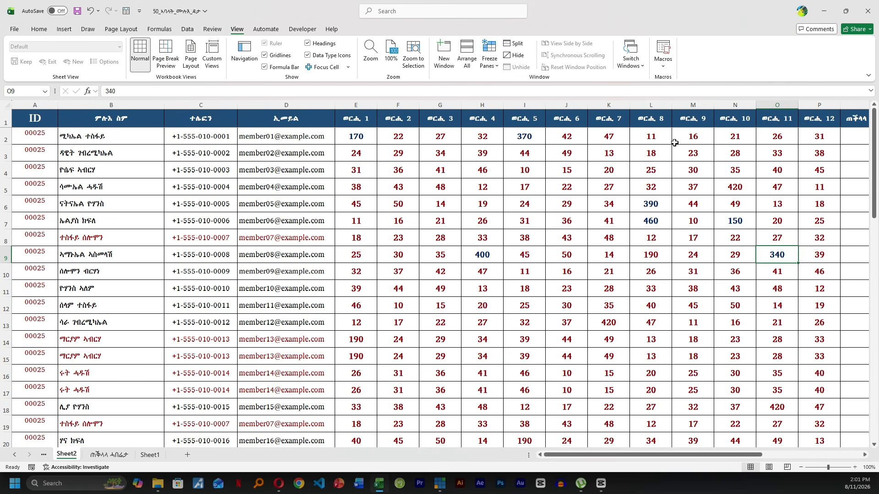
click(492, 60)
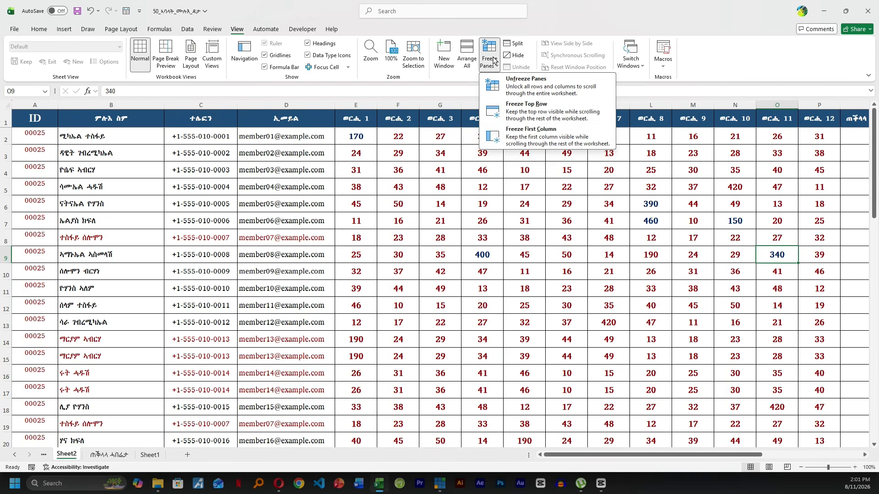
click(521, 134)
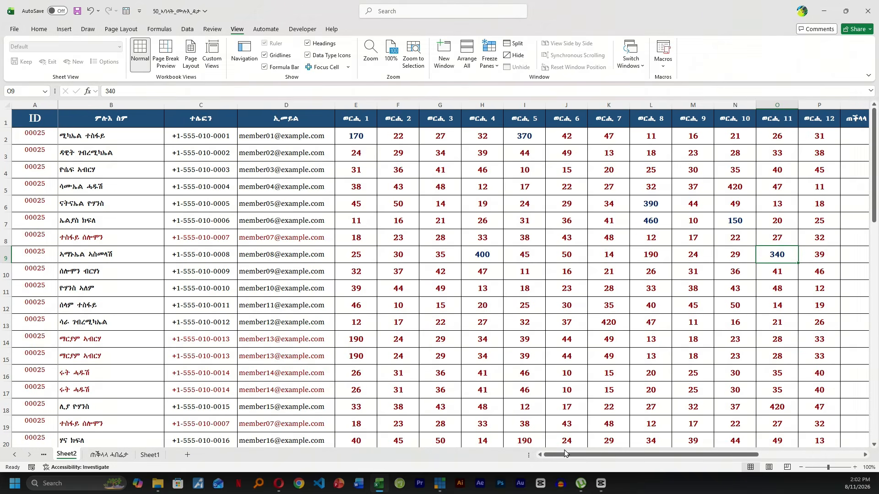
drag(564, 453, 866, 457)
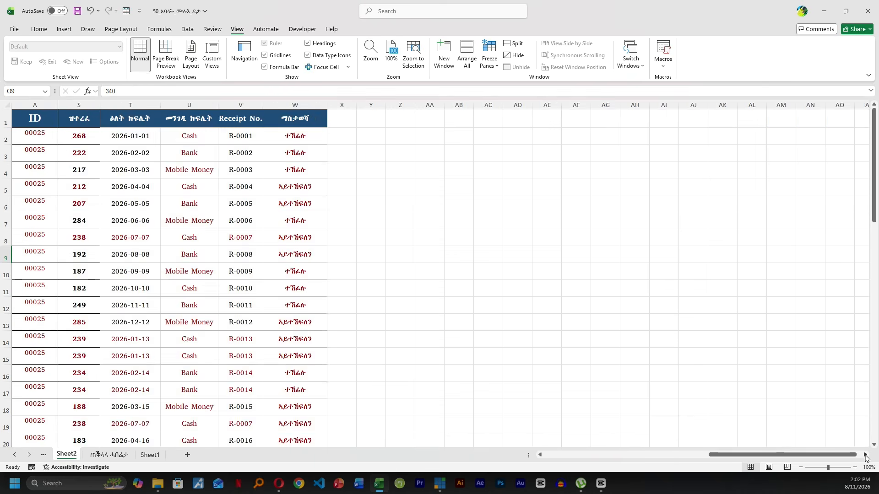
click(540, 455)
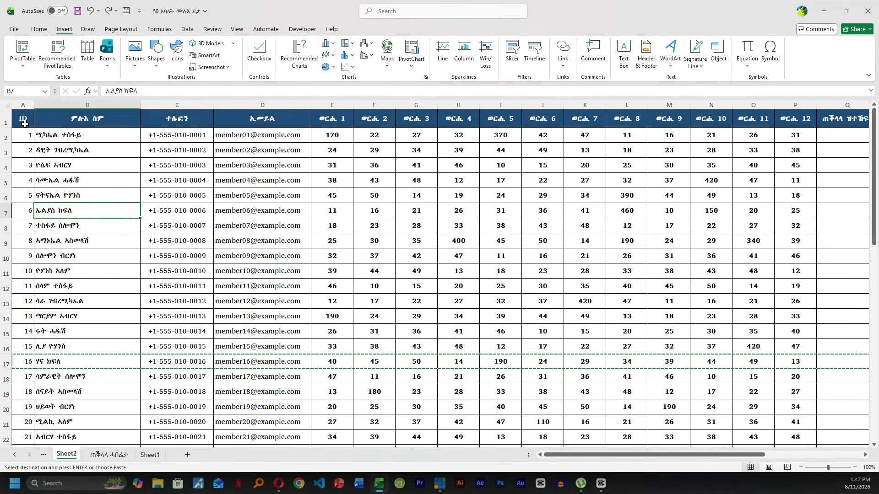
Run Remove Duplicates on the whole sheet, comparing all columns and treating the first row as headers
click(9, 106)
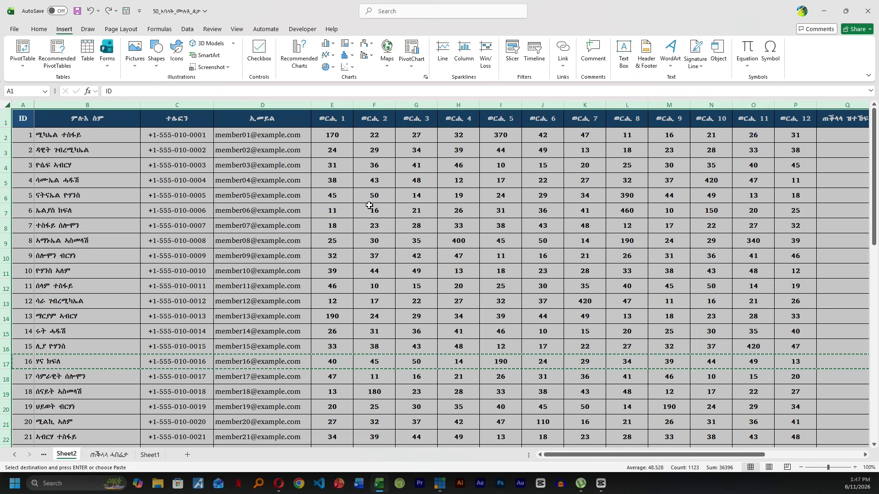
click(187, 30)
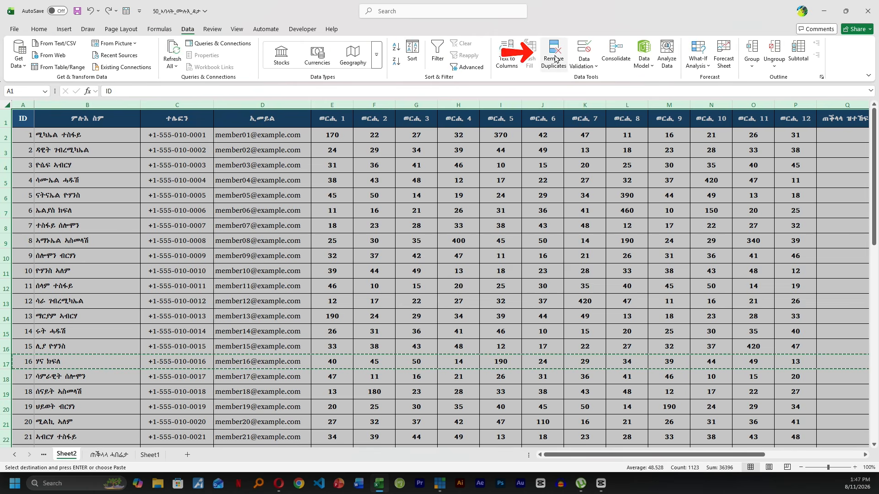
click(554, 59)
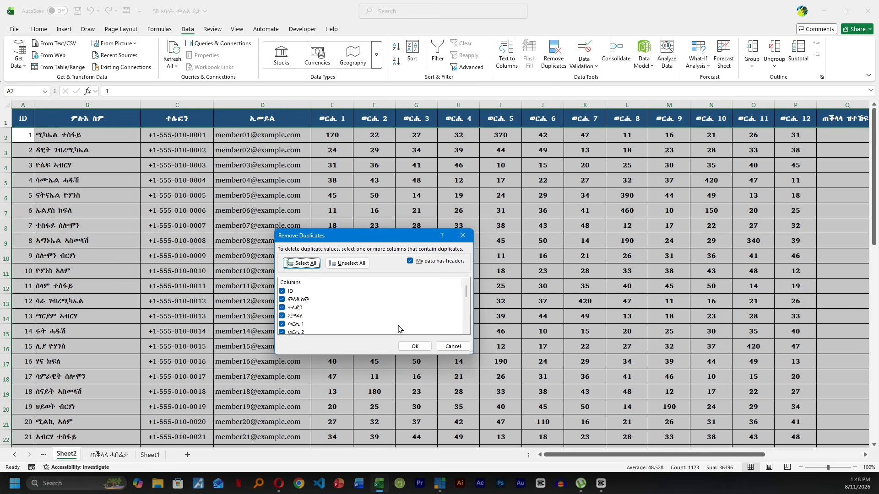
click(409, 347)
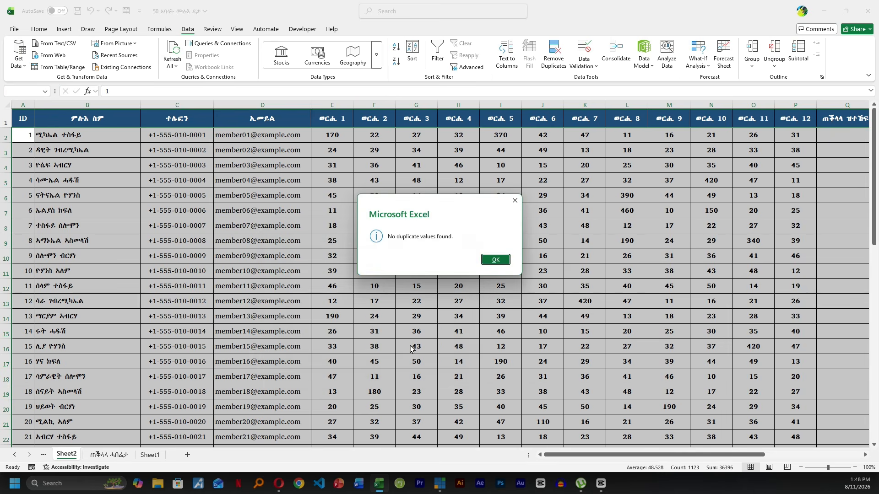
click(496, 260)
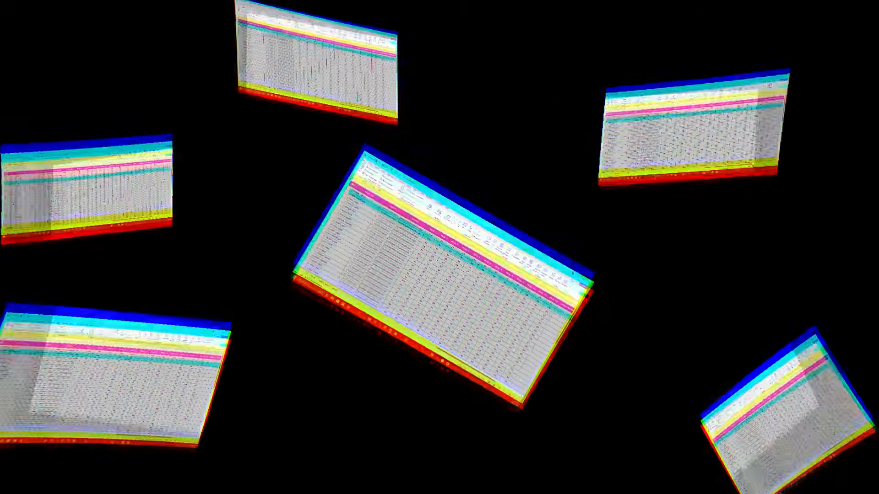
Copy row 15, the record with ID 14, and insert the copied row at the same place
click(3, 335)
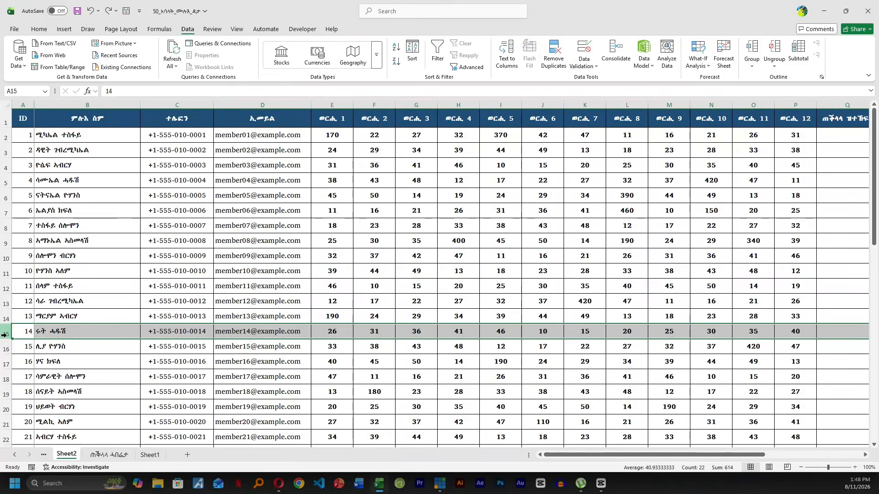
key(ctrl+c)
right_click(9, 337)
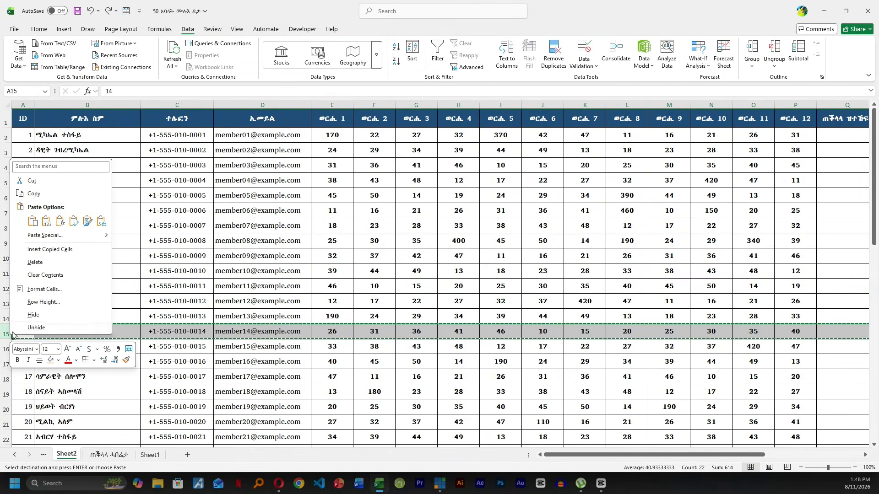
click(49, 249)
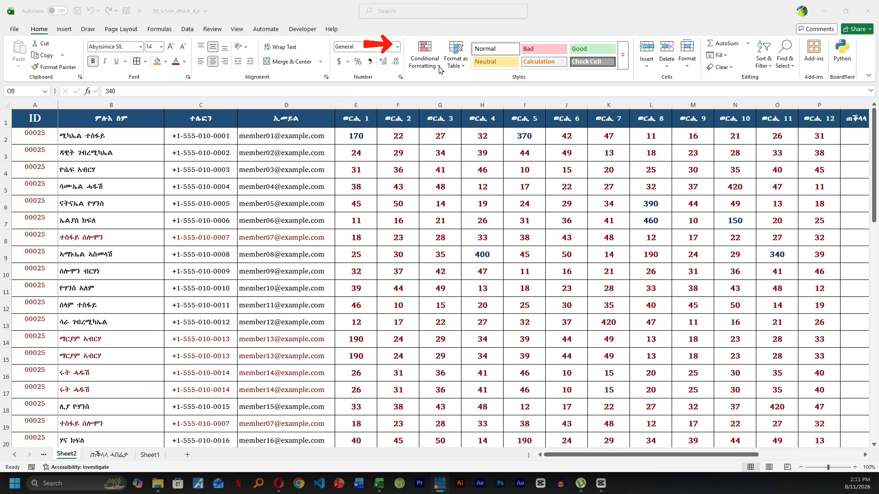
Apply a Duplicate Values conditional formatting rule with the Red Text format to the whole sheet
click(439, 66)
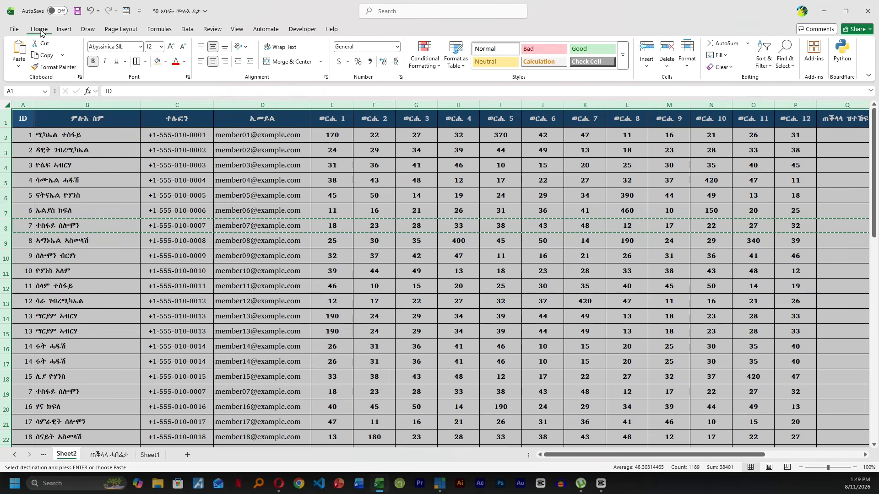
click(426, 62)
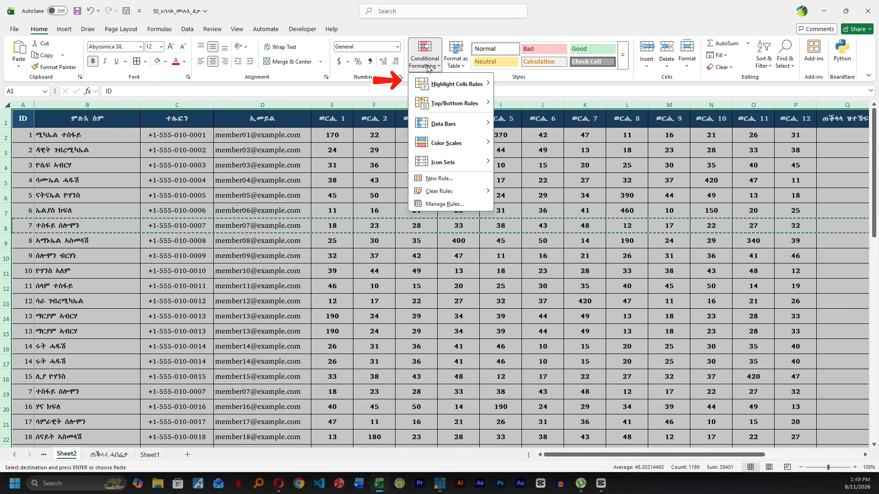
mouse_move(446, 90)
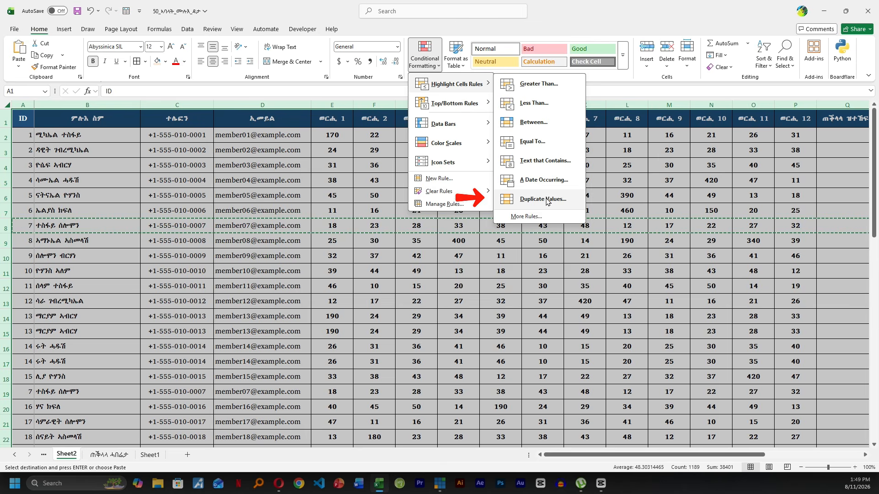
click(528, 206)
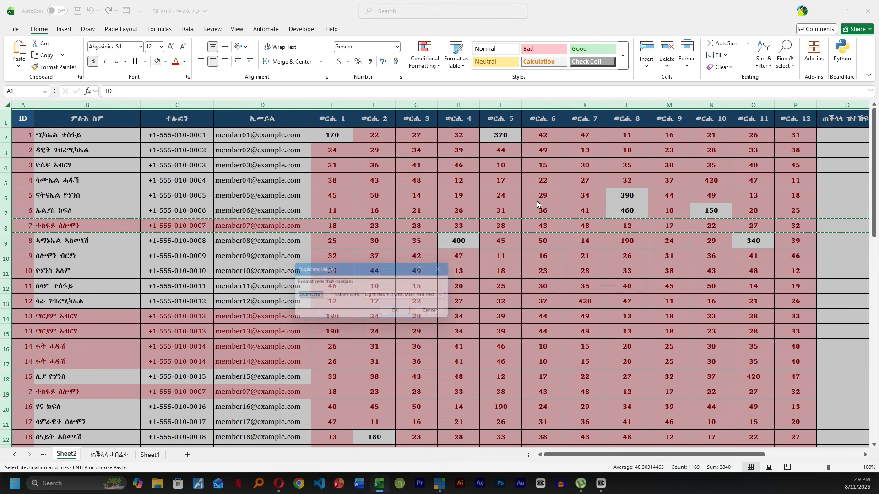
click(451, 297)
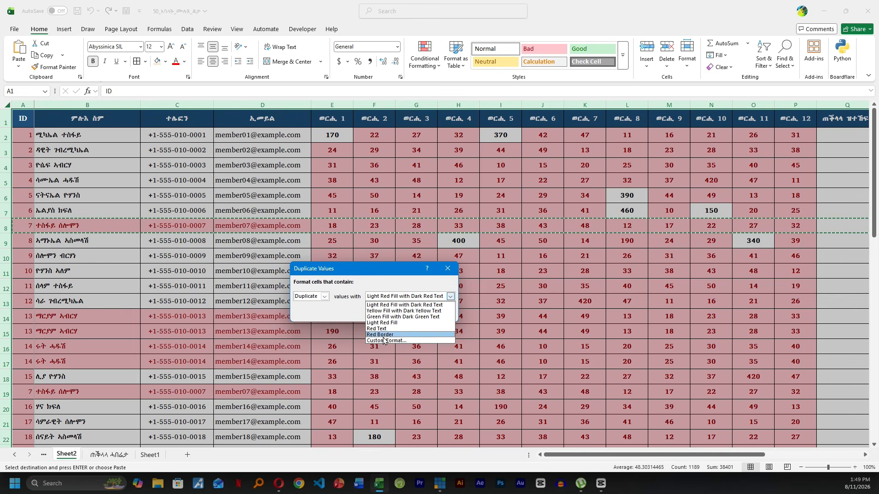
click(396, 317)
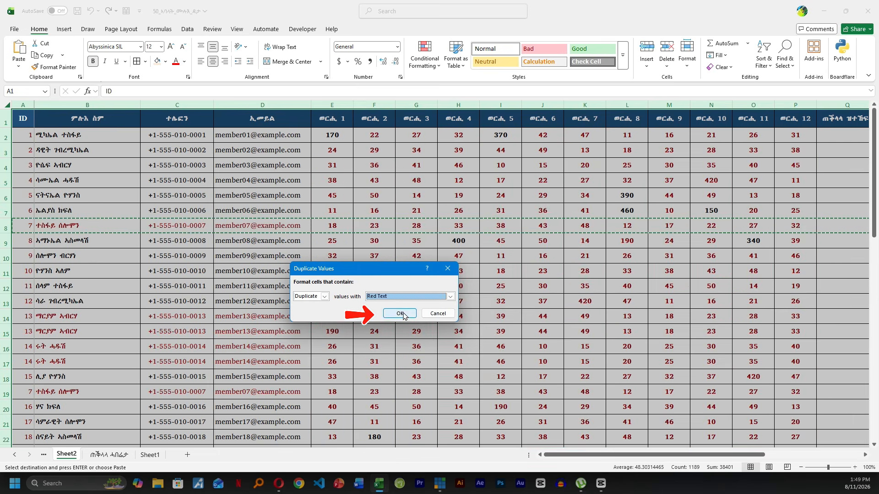
click(398, 310)
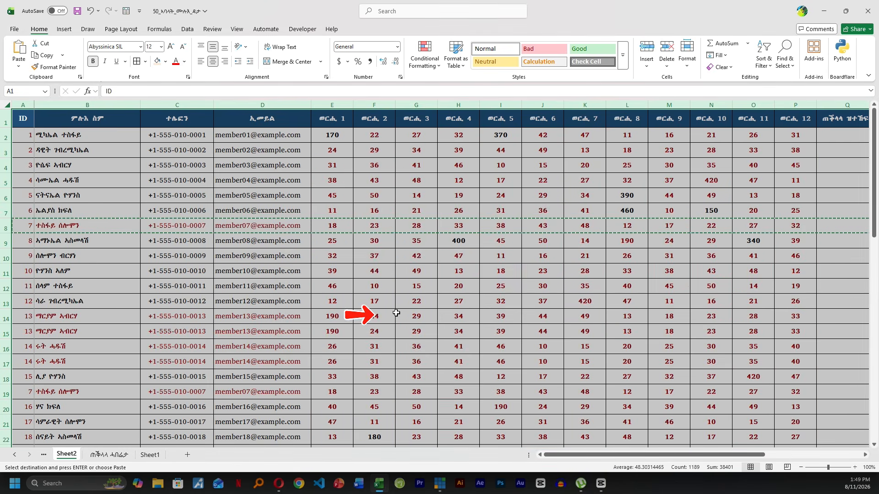
Examine the names and e-mail entries of the duplicated records in rows 14 to 17
click(65, 317)
click(70, 331)
click(64, 346)
click(59, 364)
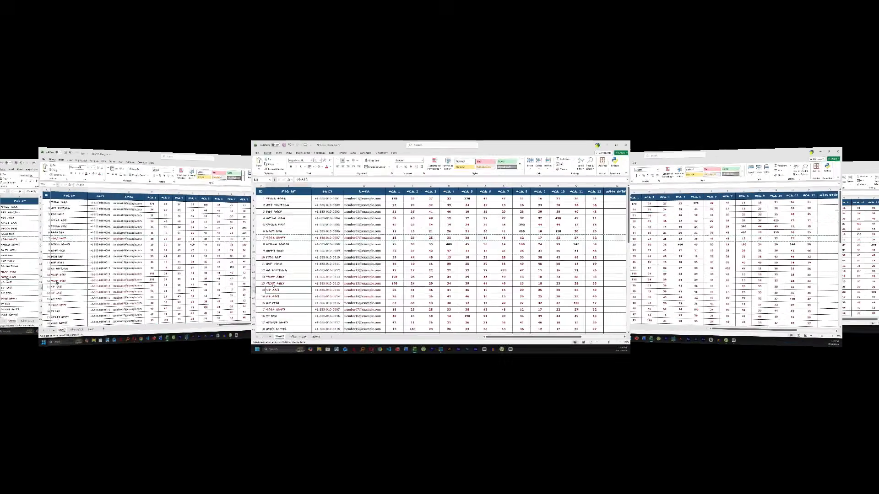
click(274, 284)
click(274, 278)
click(361, 276)
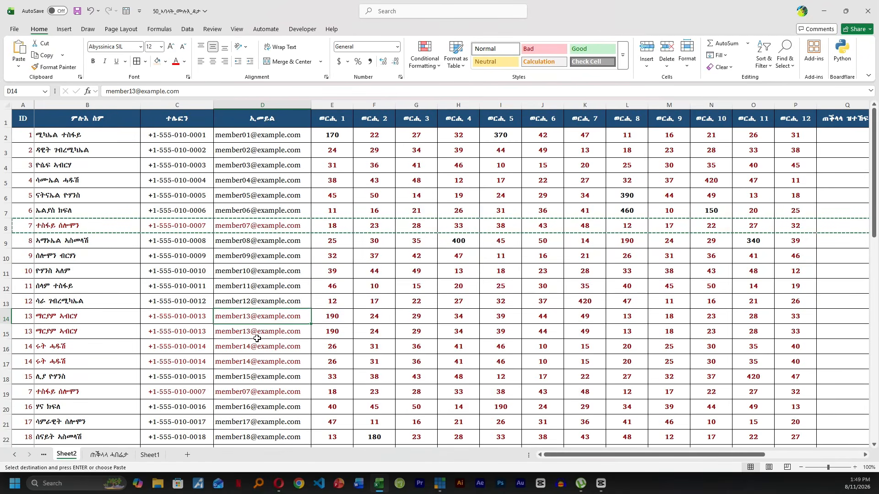
click(257, 338)
click(259, 346)
click(261, 362)
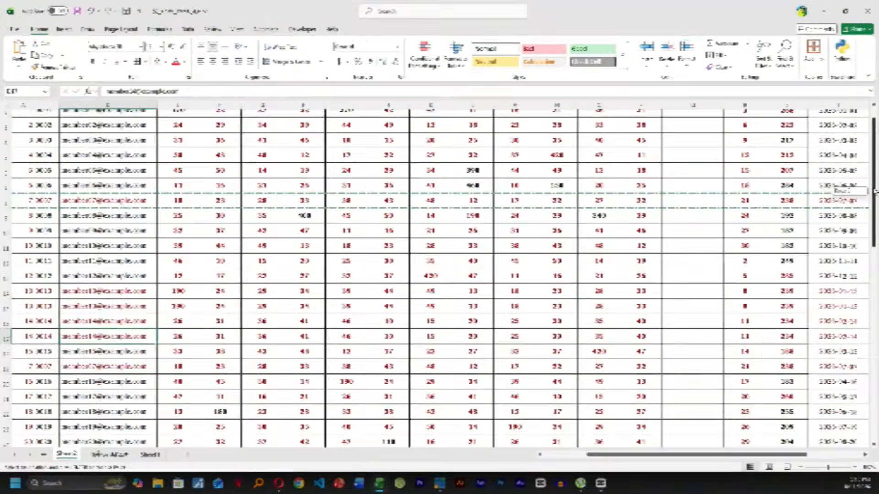
Add AutoSum totals for each record in column Q and for columns E to Q in row 55
drag(871, 200, 871, 220)
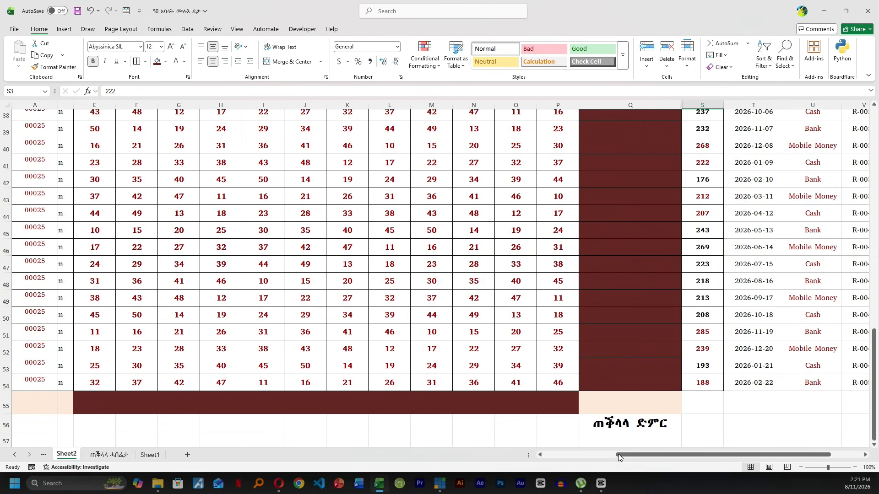
drag(618, 457, 546, 457)
click(355, 405)
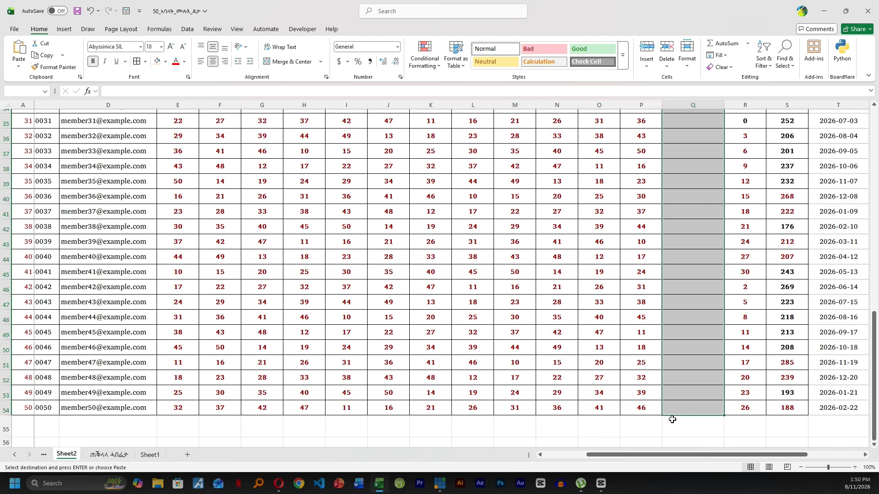
key(shift+Down)
drag(170, 433, 640, 428)
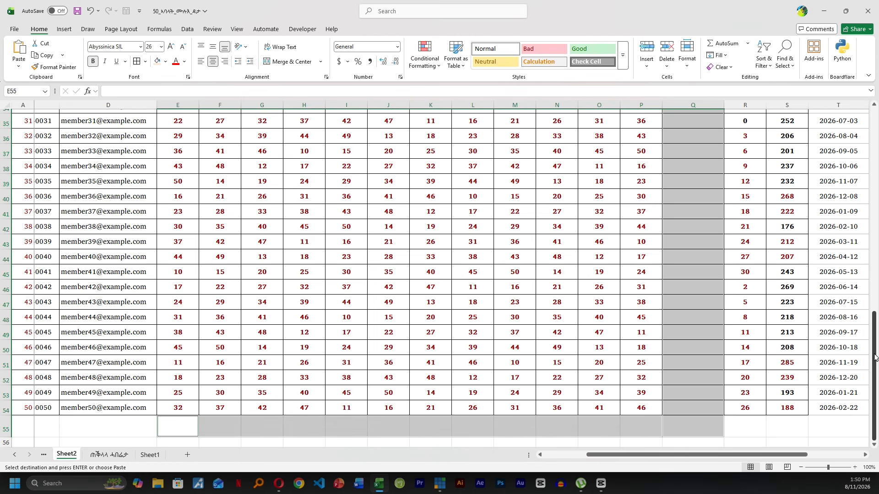
drag(874, 358, 851, 361)
key(alt+=)
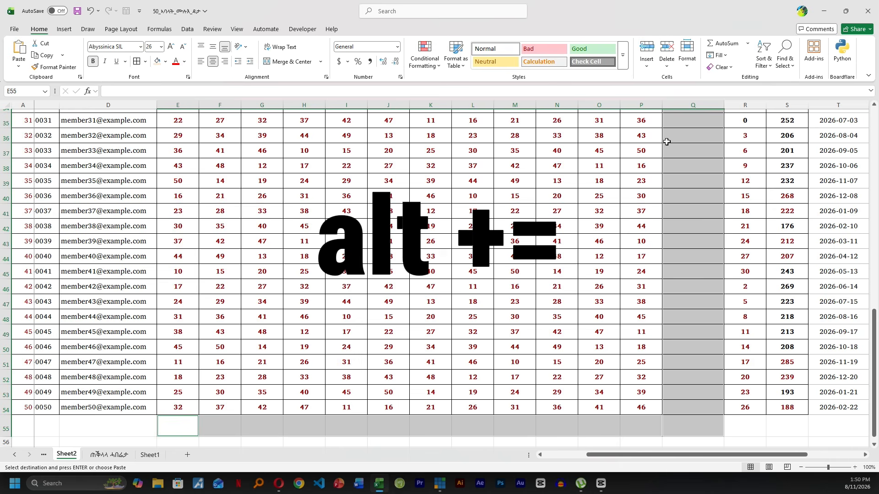
key(alt+=)
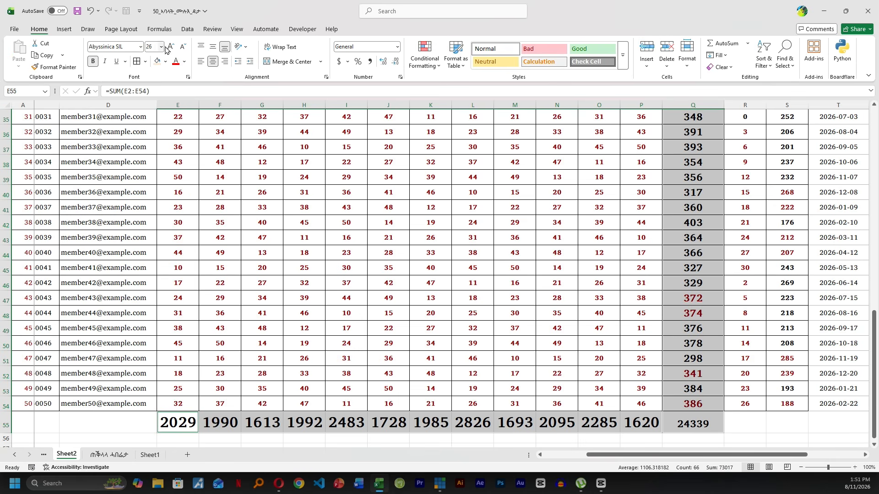
Reduce the font size of the totals in column Q and row 55 to 14
click(182, 48)
click(183, 48)
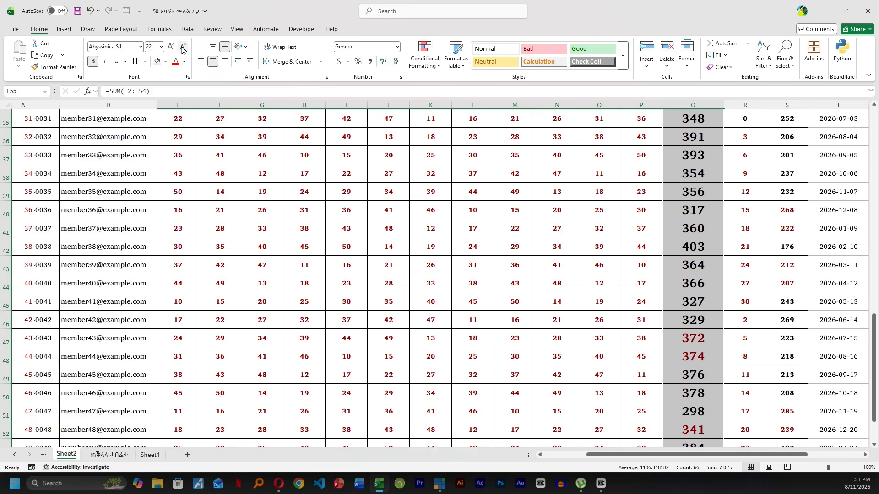
click(183, 49)
click(183, 49)
click(183, 49)
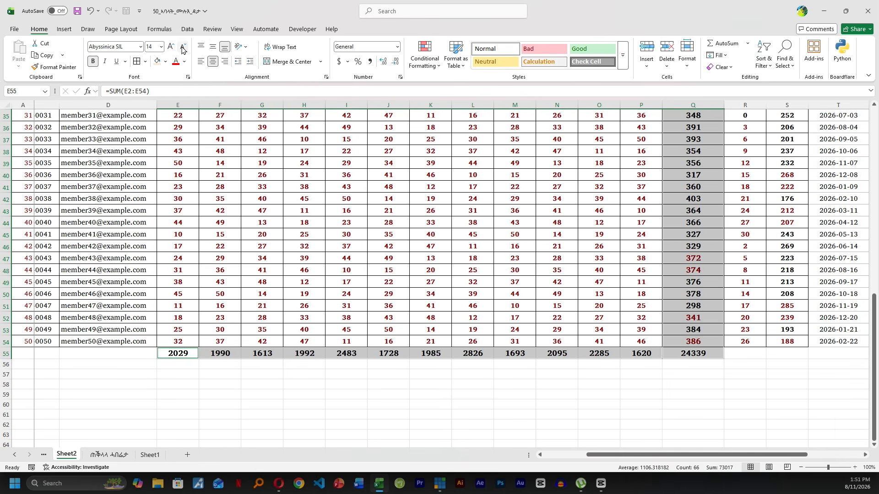
drag(874, 330, 873, 146)
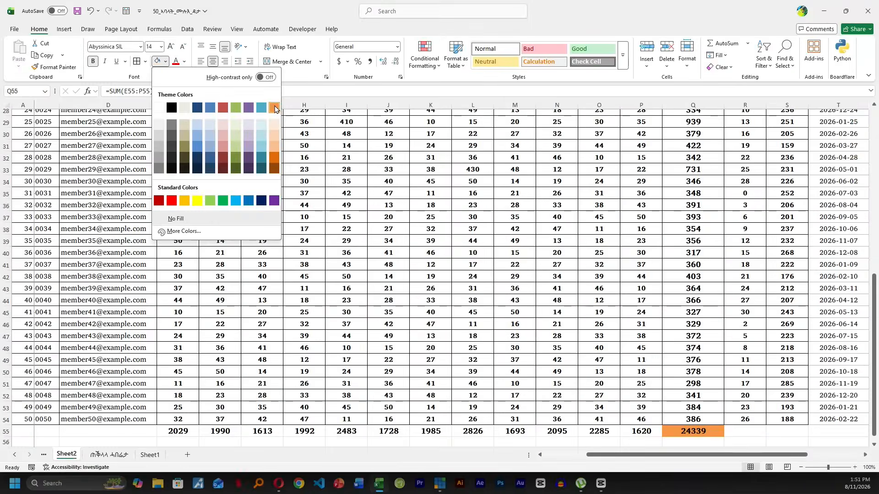
Fill the grand total cell Q55 with orange and increase its font size to 20
click(274, 108)
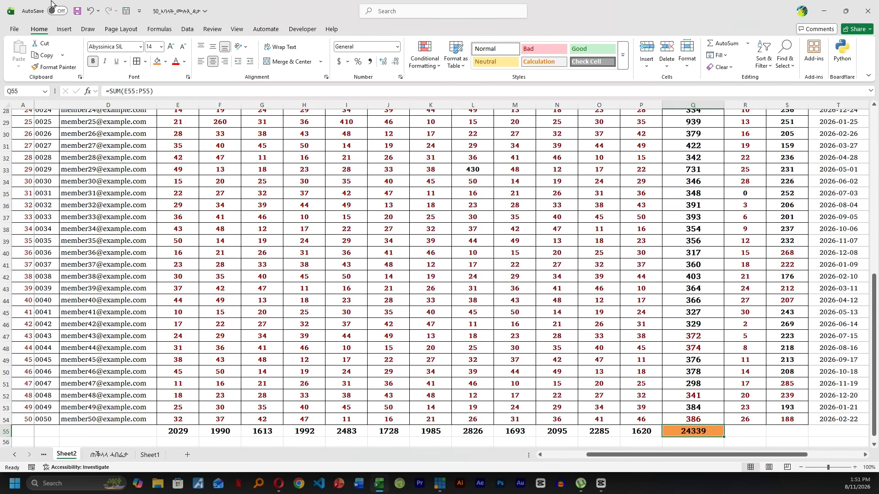
click(170, 47)
click(169, 47)
click(169, 47)
click(170, 47)
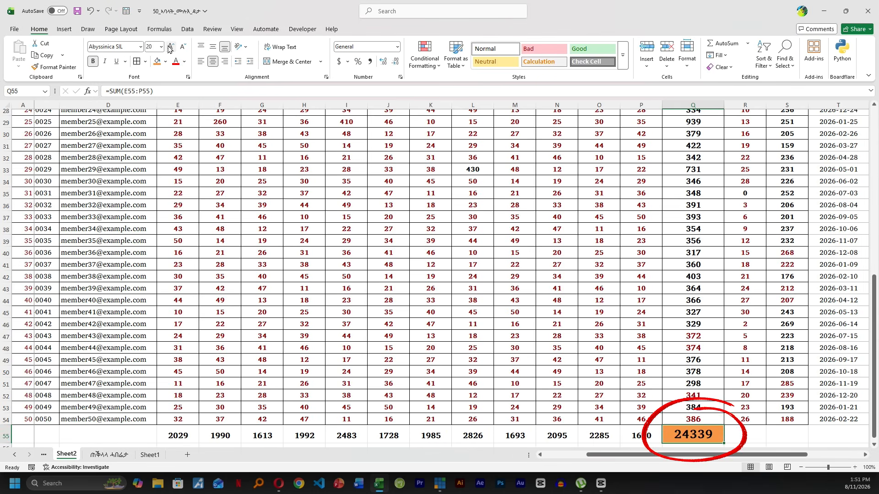
scroll(699, 431, down, 1)
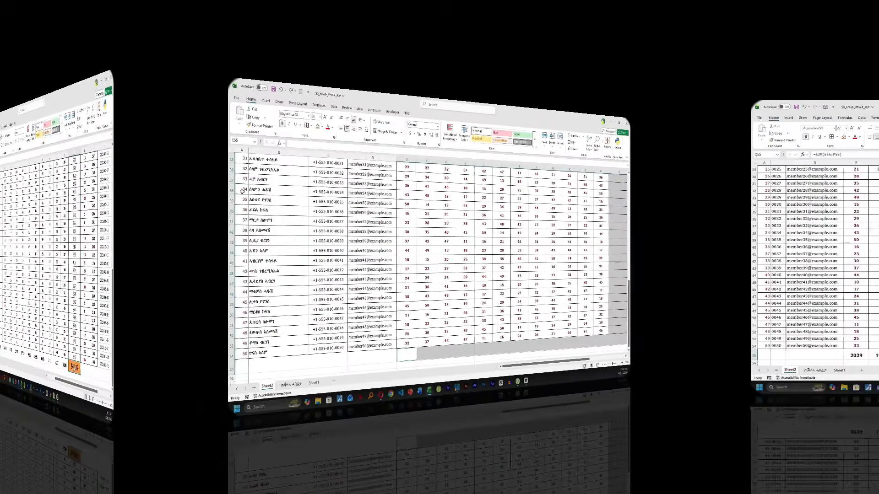
Centre the contents of the ID column A horizontally
scroll(846, 311, up, 11)
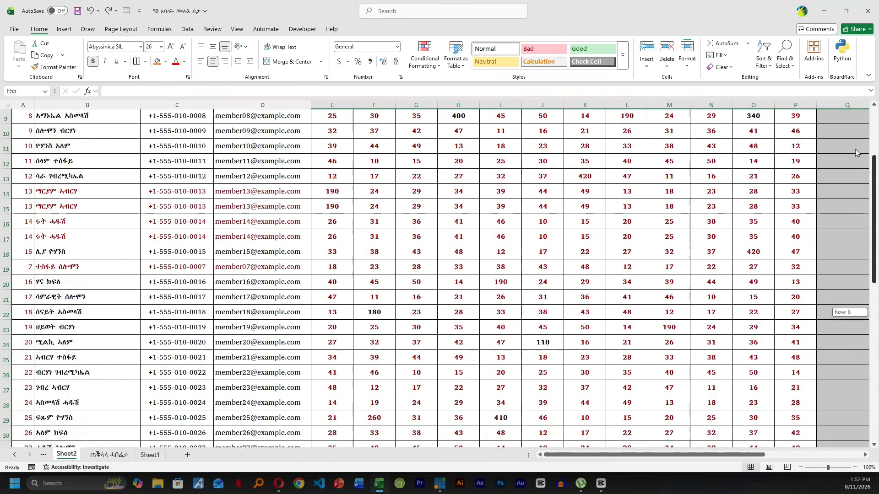
click(24, 105)
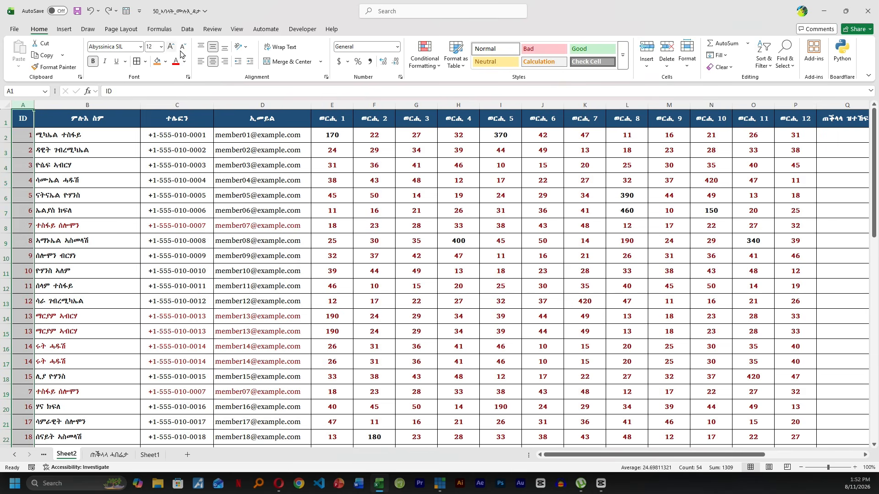
click(213, 62)
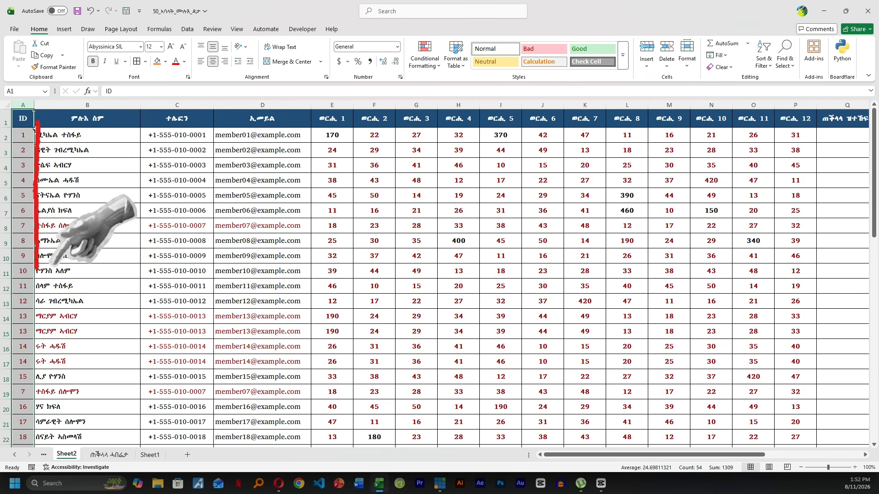
Change the first ID in A2 to 1st and apply the Superscript font effect to it
double_click(29, 135)
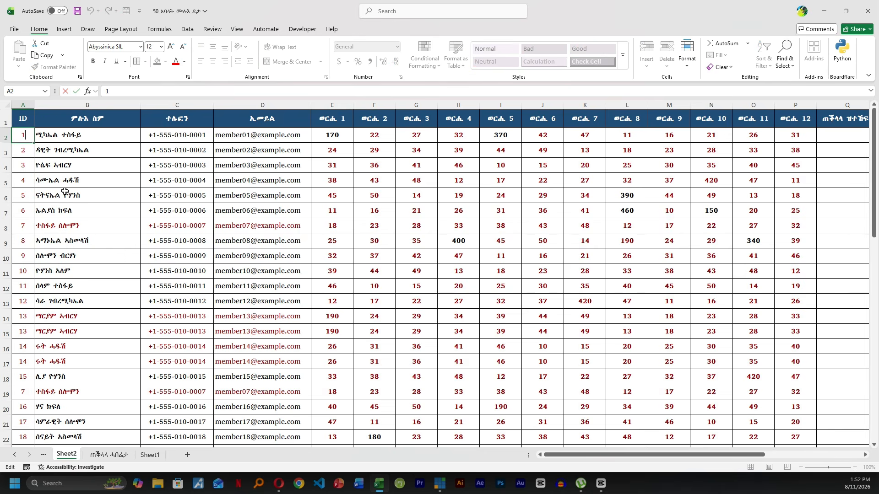
click(67, 154)
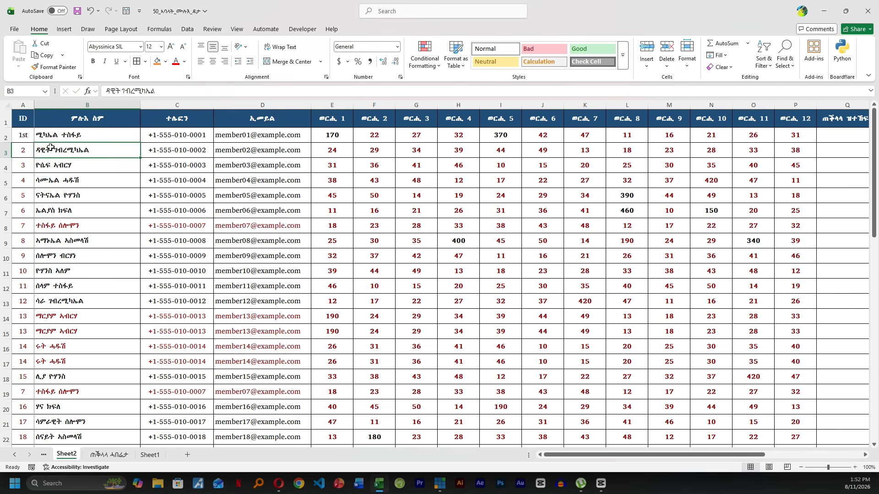
click(23, 136)
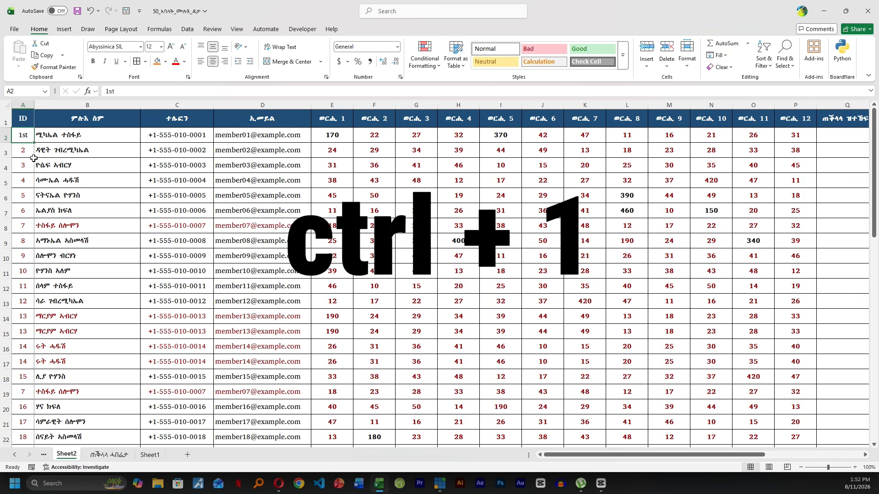
key(ctrl+1)
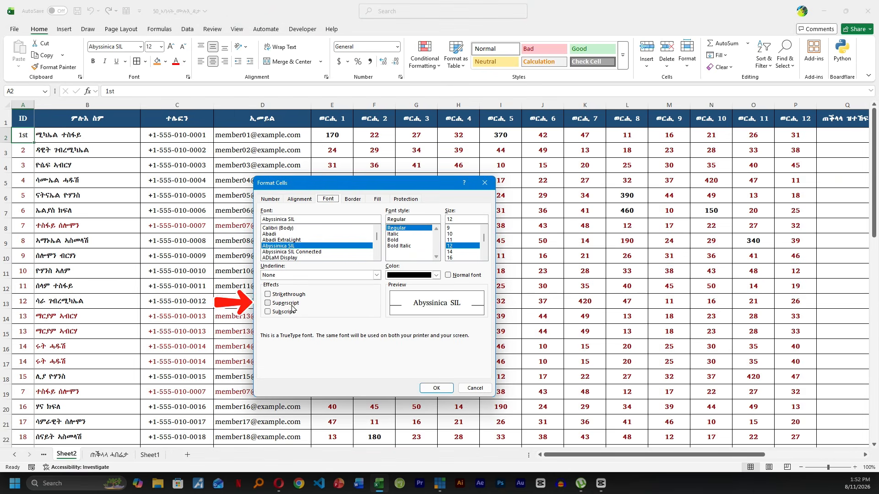
click(268, 304)
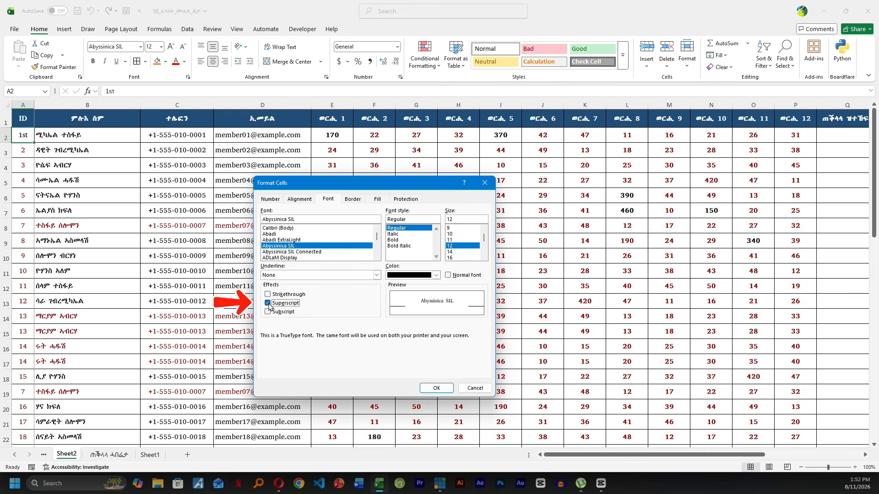
click(437, 388)
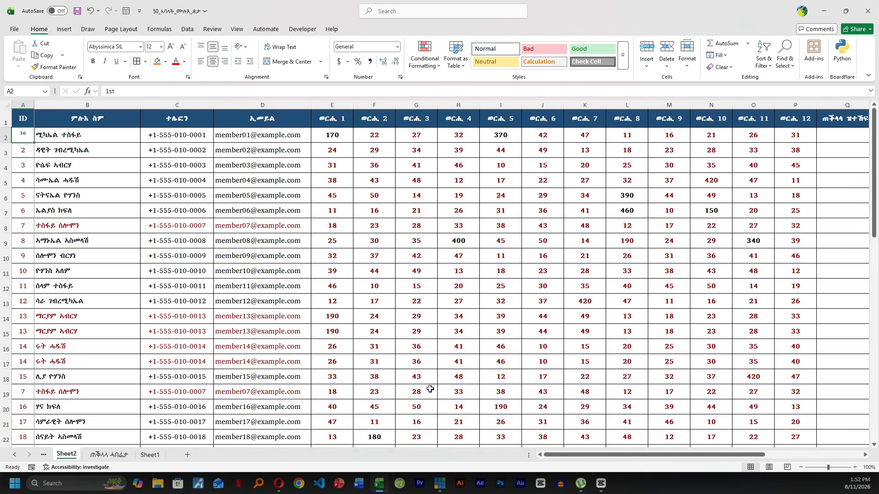
double_click(22, 135)
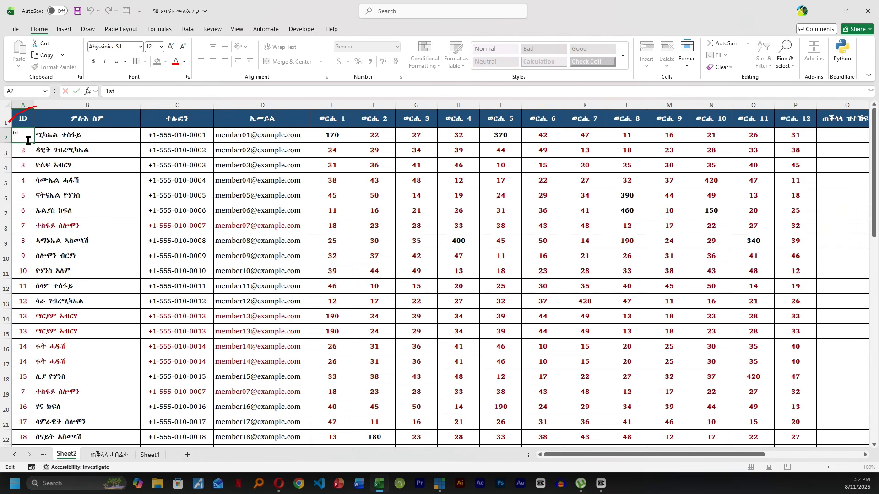
key(Escape)
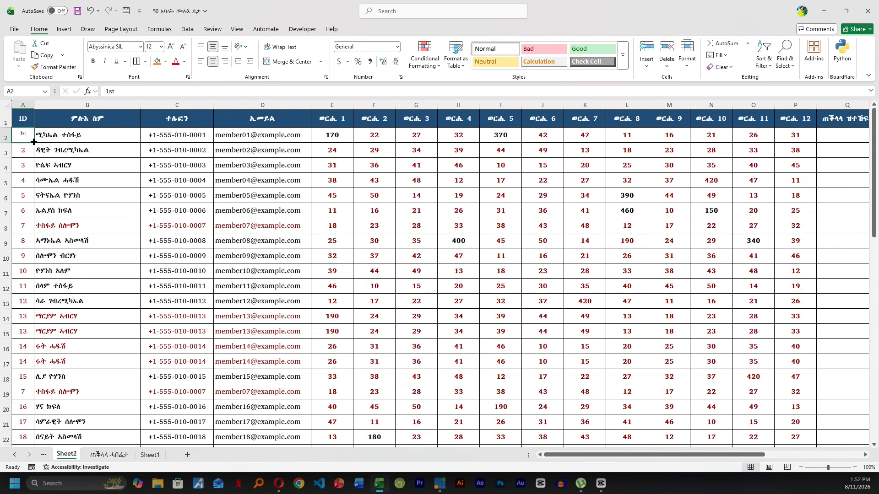
Fill the superscript ordinal series from A2 down column A through the member records
drag(33, 142, 34, 272)
drag(27, 452, 15, 397)
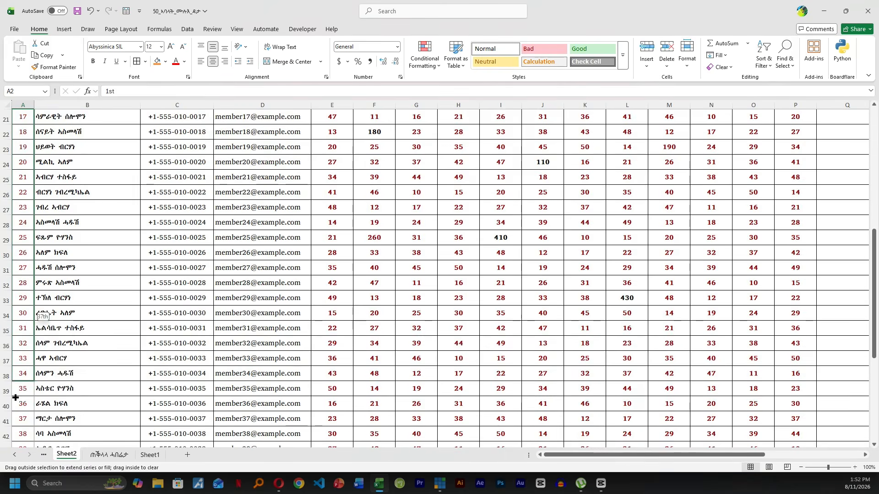
drag(20, 437, 15, 417)
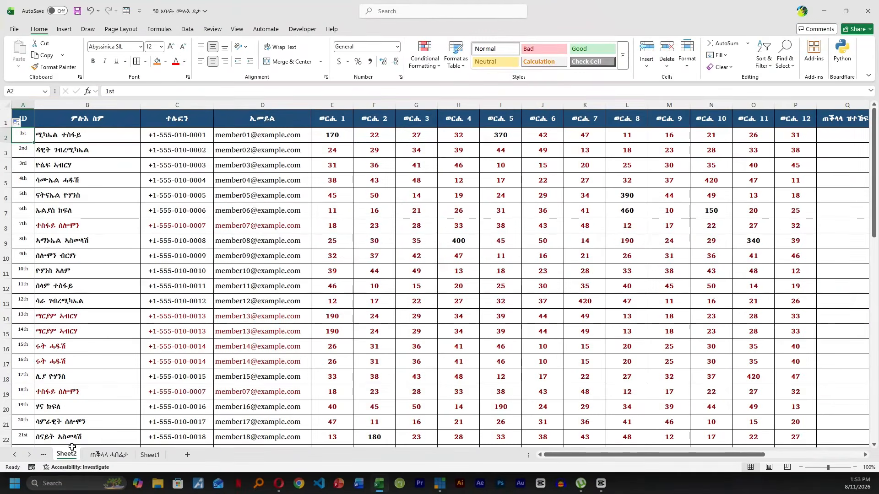
Give the first ID cell A2 a custom number format made of zeros for leading-zero padding
key(ctrl+1)
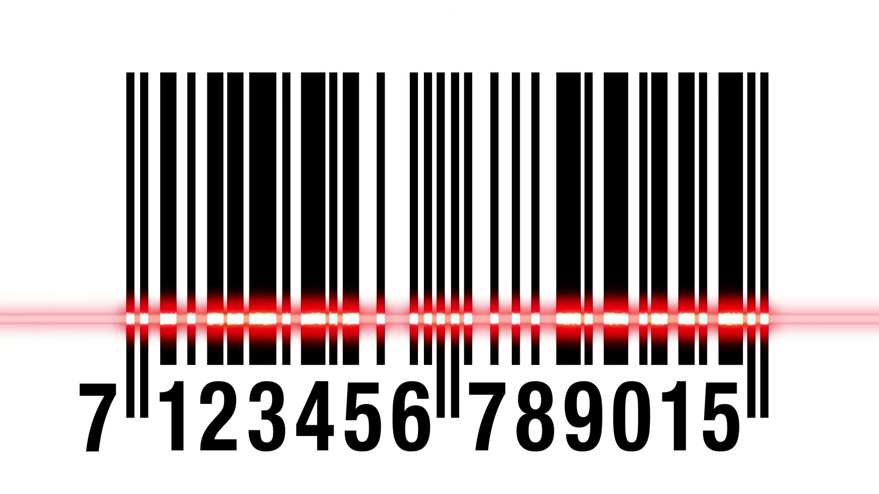
drag(727, 455, 633, 449)
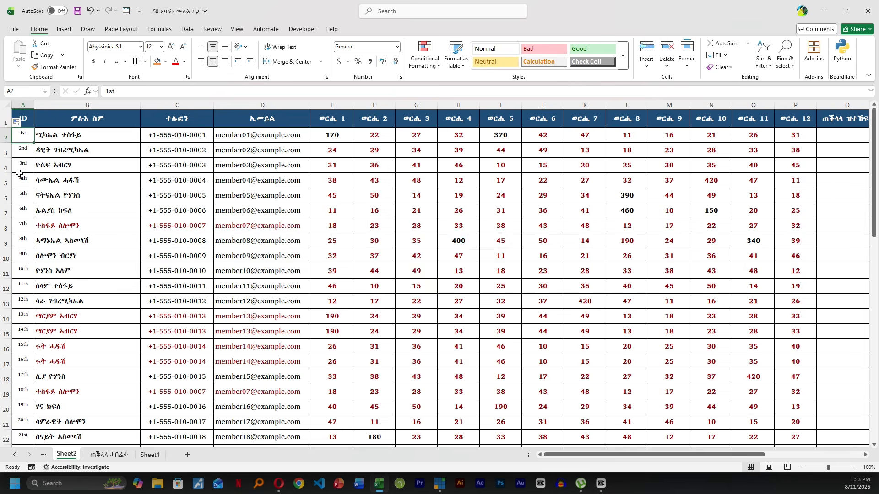
key(ctrl+1)
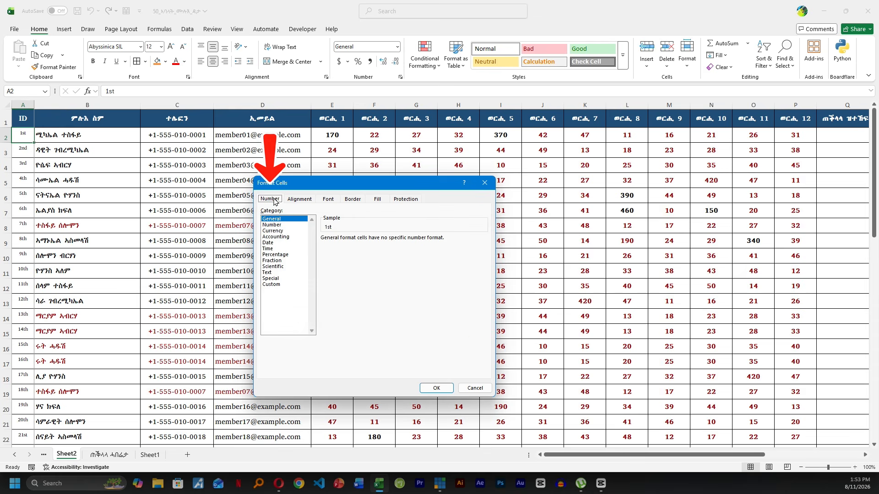
click(274, 285)
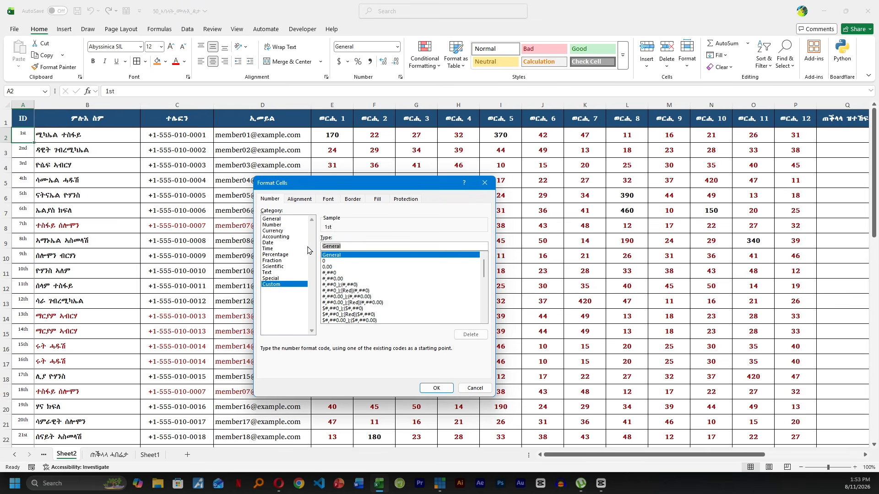
text(0)
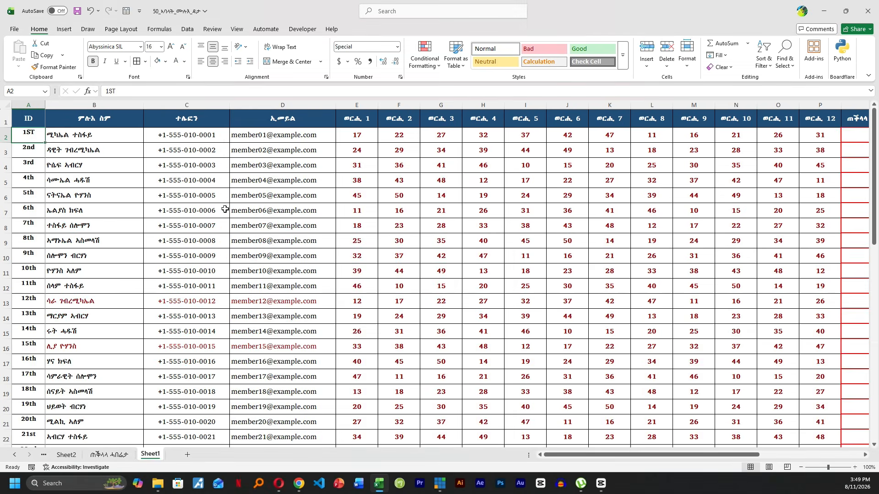
Enter 25 in the zero-padded ID cell A2 and fill it down the ID column
text(2)
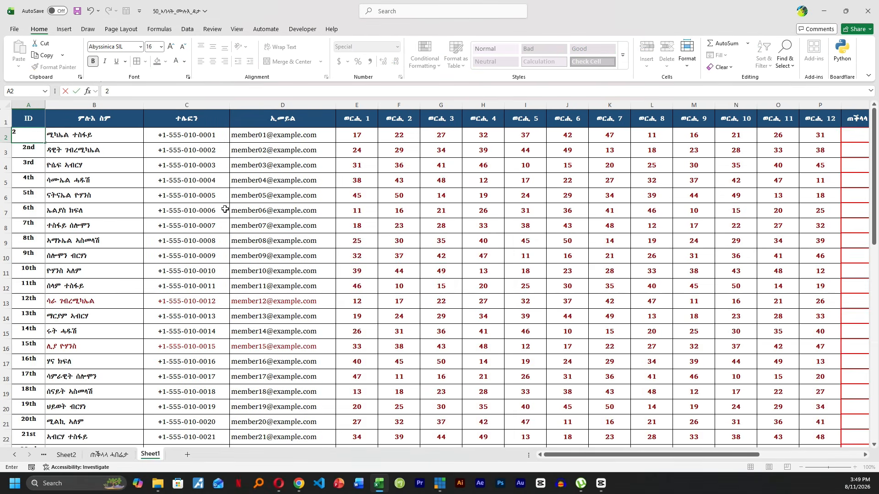
text(5)
click(77, 157)
click(32, 140)
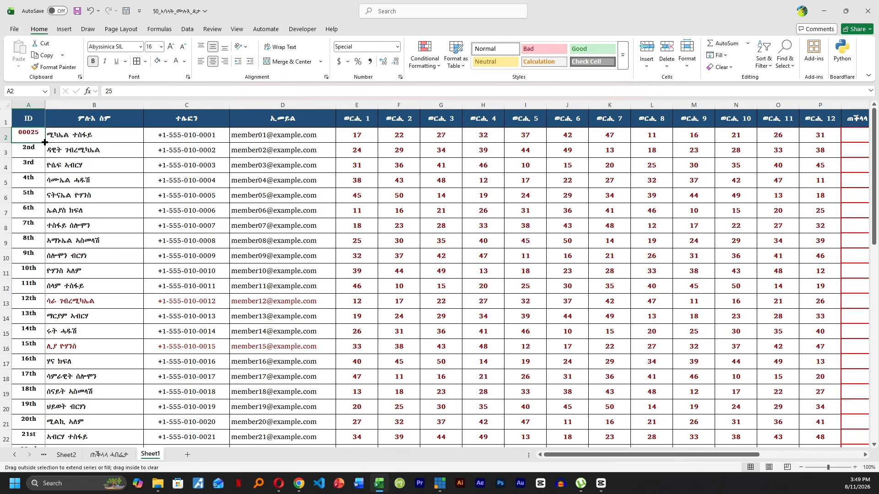
drag(44, 143, 40, 426)
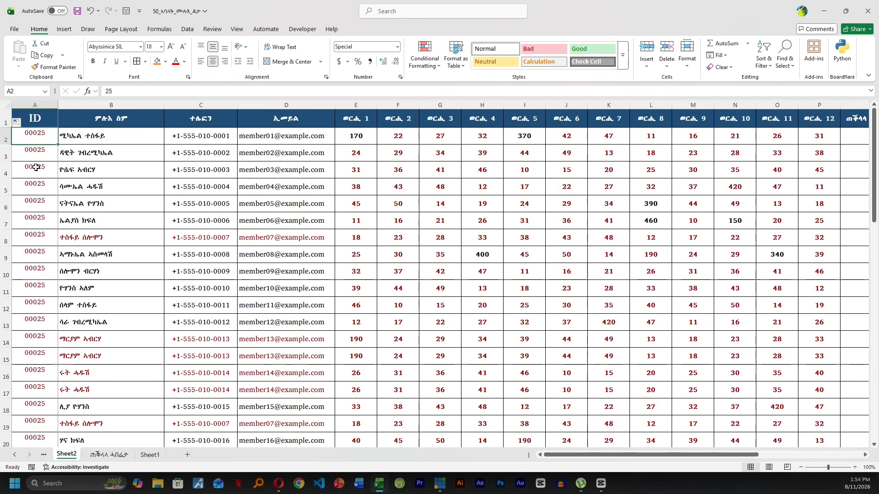
key(Down)
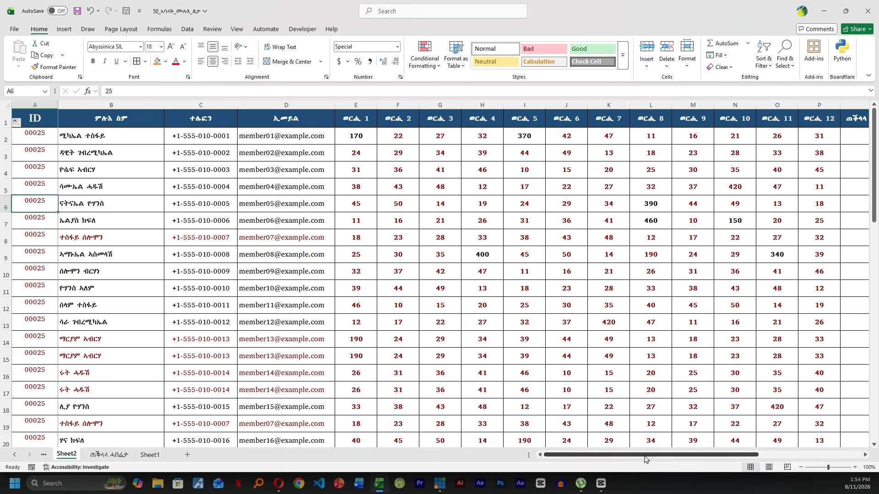
Open the Format Cells font options for the monthly contribution values in E2:P54
drag(646, 454, 681, 456)
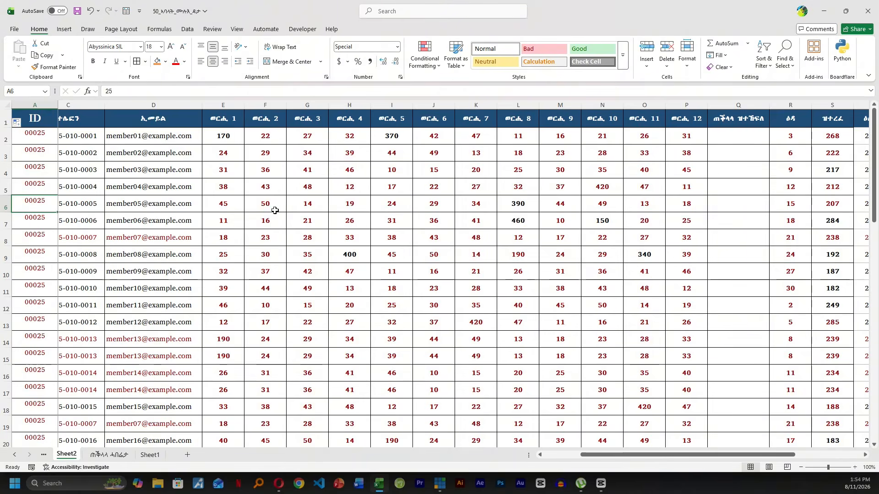
click(228, 141)
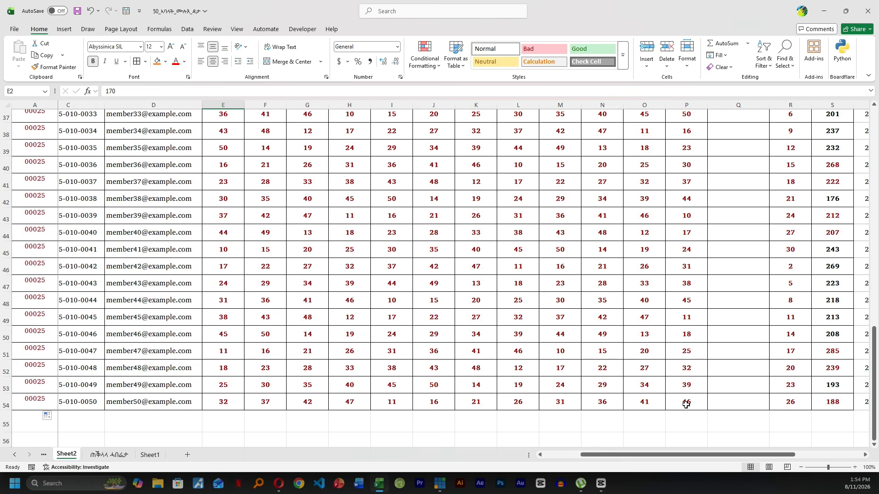
drag(686, 403, 767, 396)
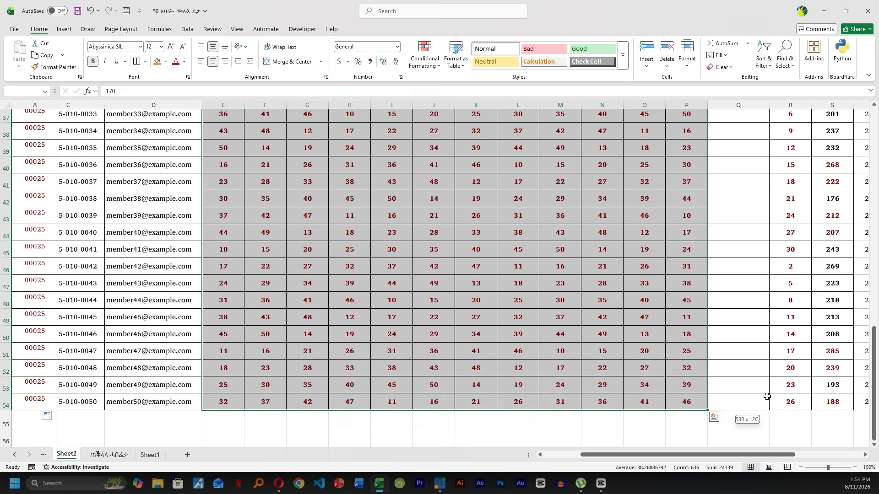
drag(874, 367, 818, 147)
key(ctrl+1)
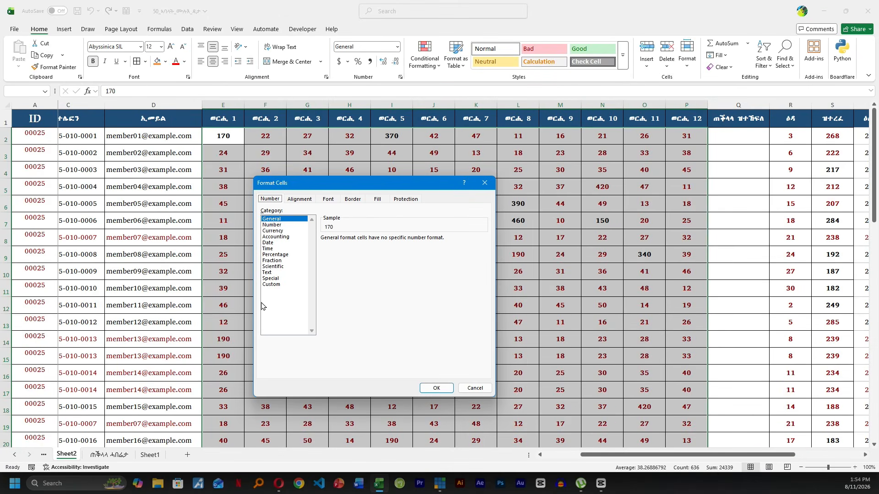
click(329, 200)
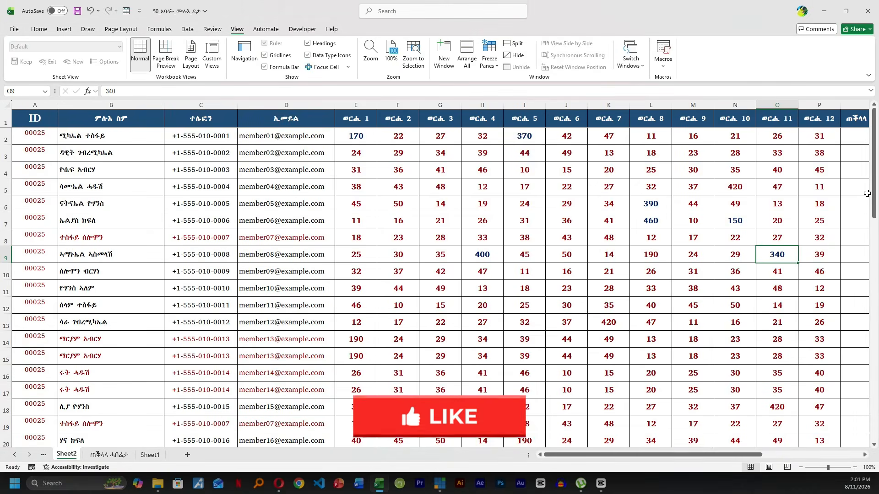
Freeze the first column of the sheet and check the ID column while viewing the columns further along
scroll(72, 122, down, 10)
scroll(72, 121, up, 10)
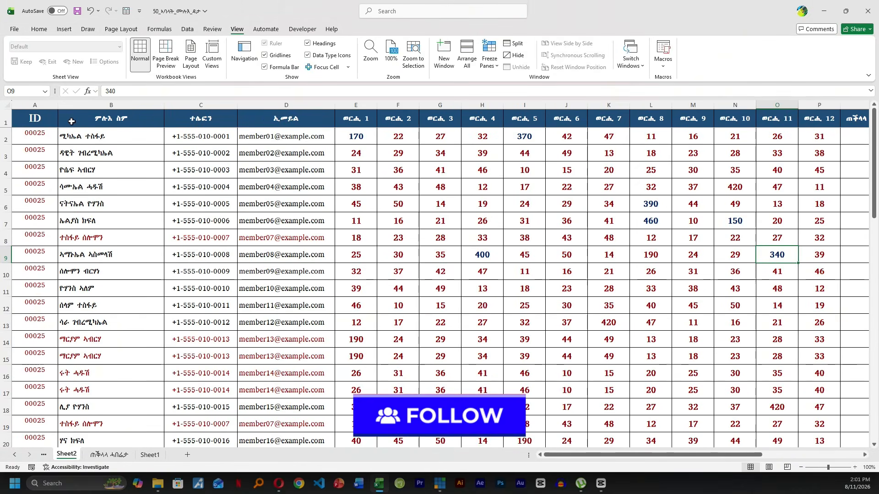
click(489, 59)
click(526, 136)
scroll(457, 320, right, 10)
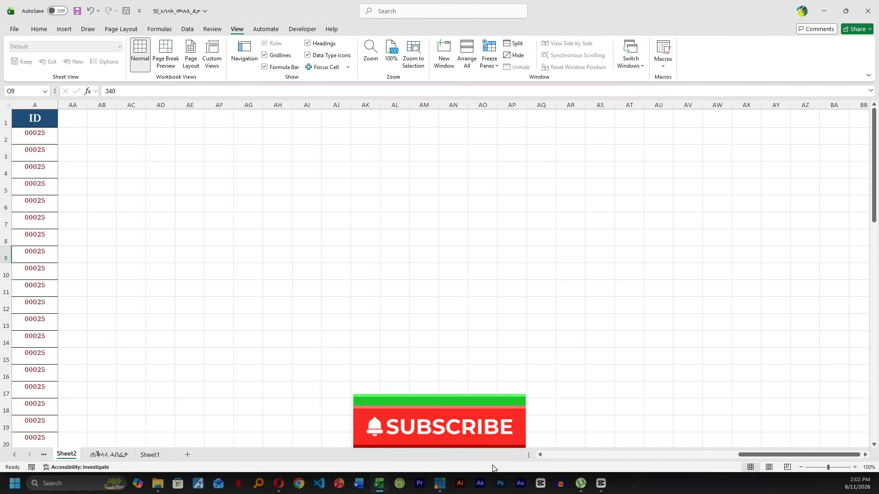
scroll(540, 454, left, 10)
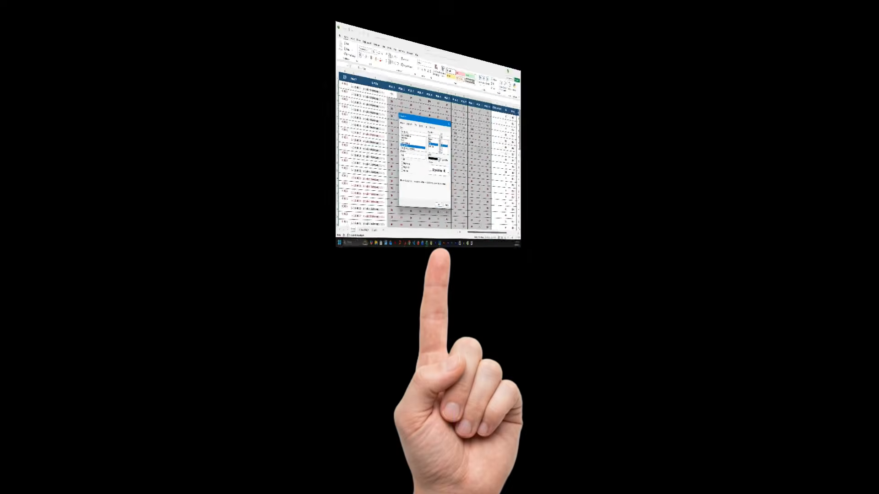
click(436, 275)
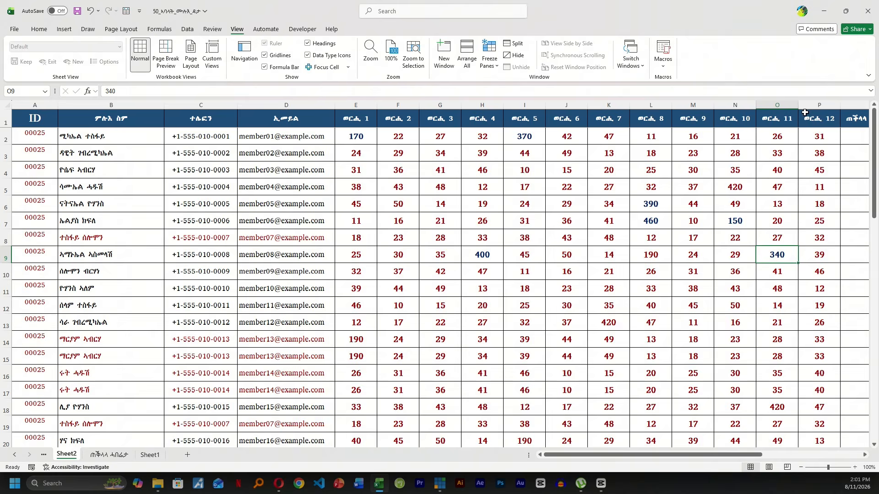
click(489, 58)
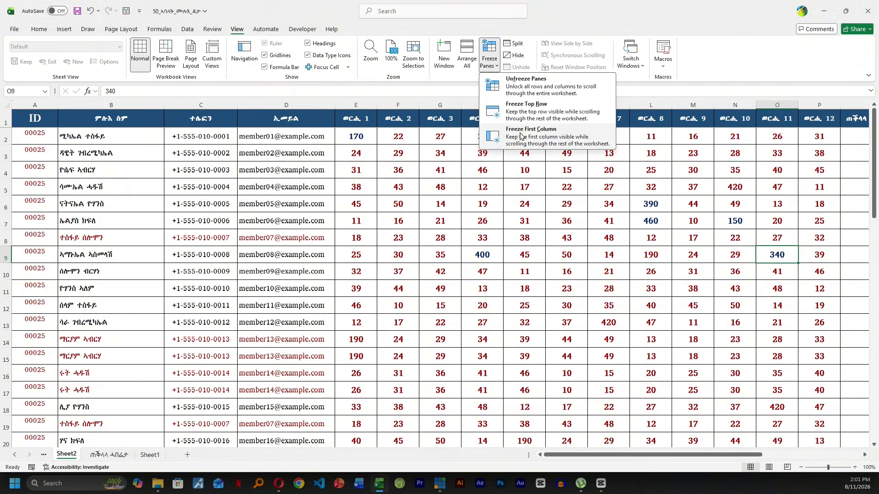
click(521, 136)
scroll(247, 461, right, 15)
scroll(540, 459, left, 10)
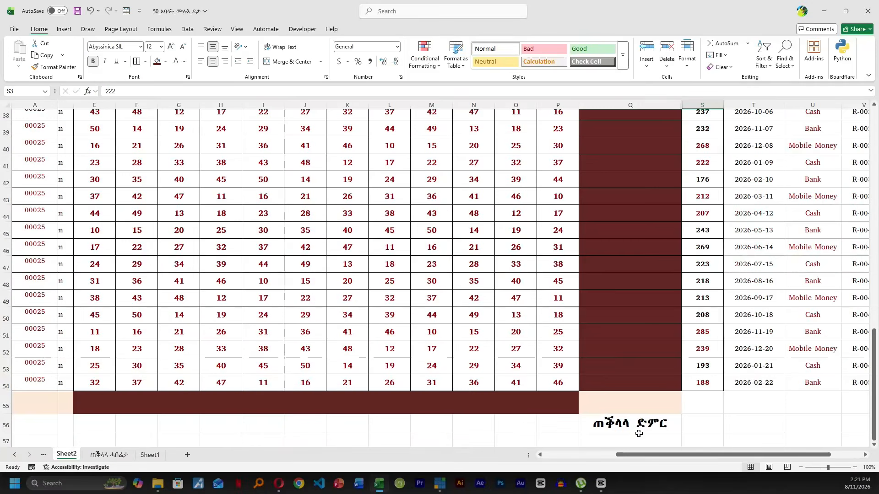
drag(598, 459, 556, 455)
drag(356, 403, 786, 408)
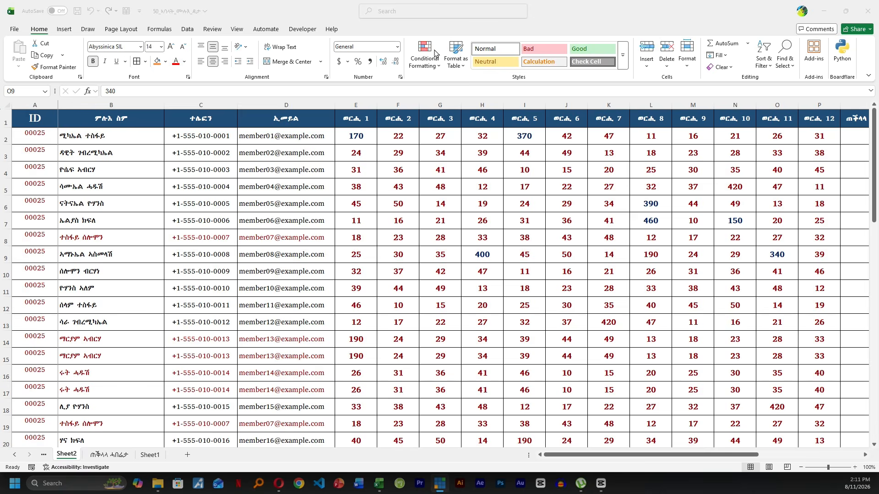
Open the Highlight Cells Rules choices of Conditional Formatting
click(435, 54)
mouse_move(453, 83)
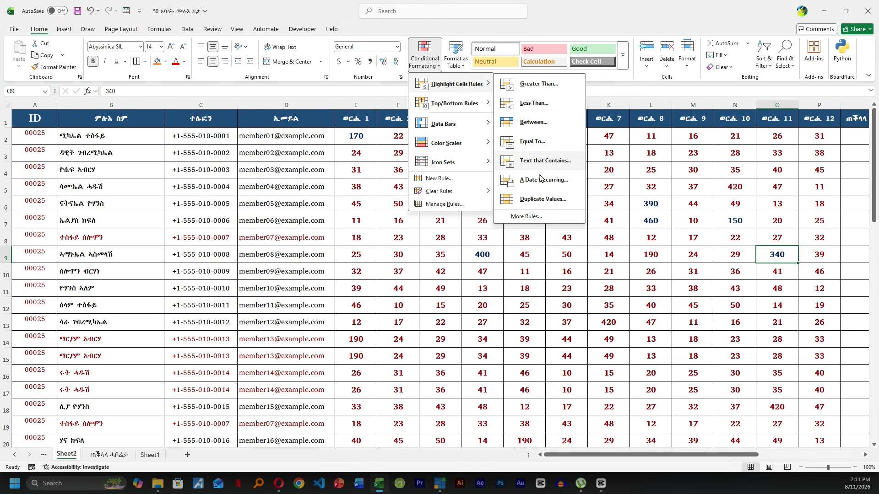